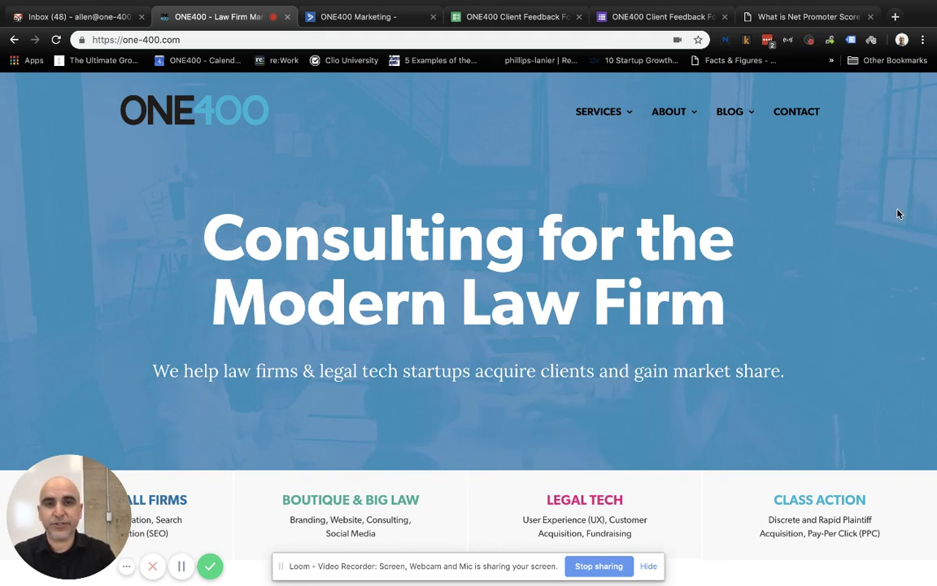
- Open the ONE400 Client Feedback Form and review its questions, from the optional name to the additional comments
{"action": "left_click", "coordinate": [820, 15]}
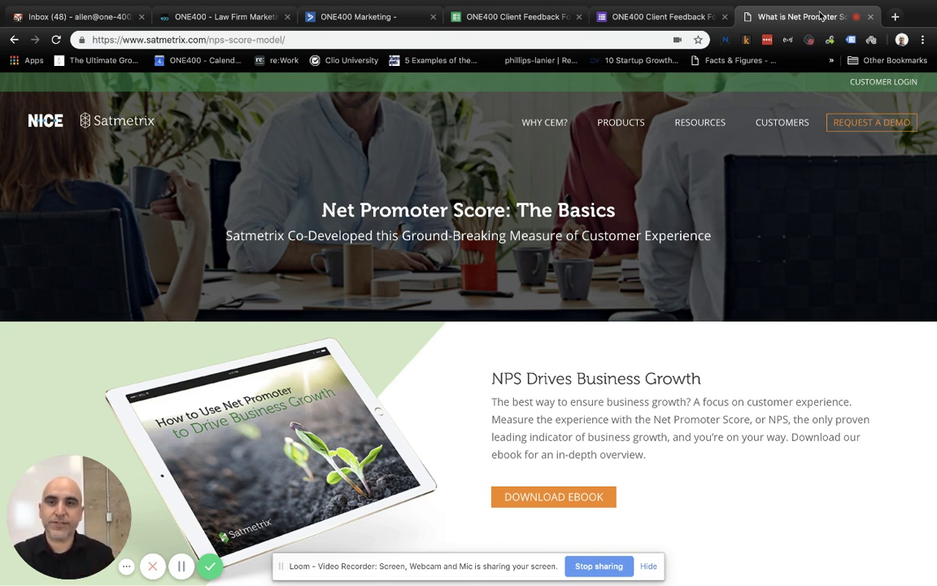
{"action": "left_click", "coordinate": [397, 20]}
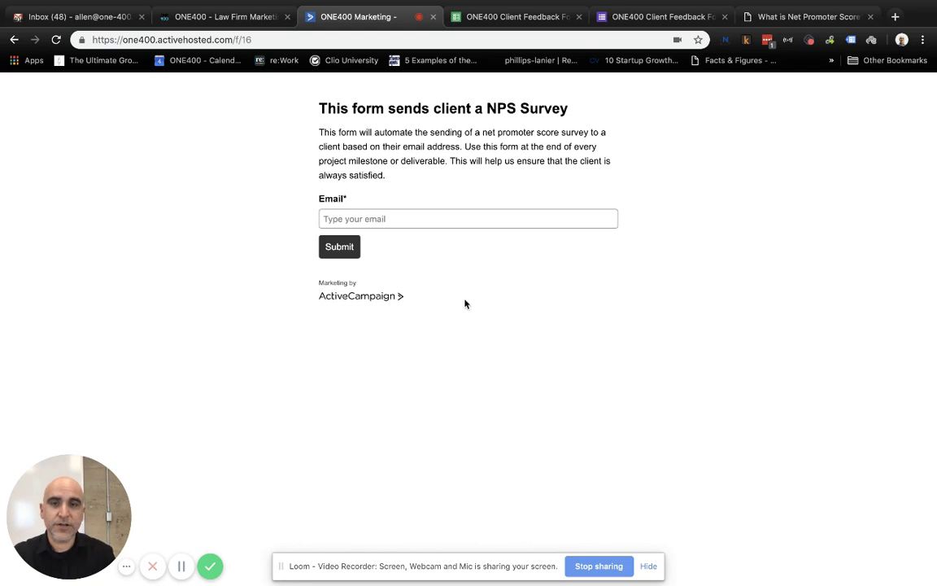
{"action": "left_click", "coordinate": [649, 18]}
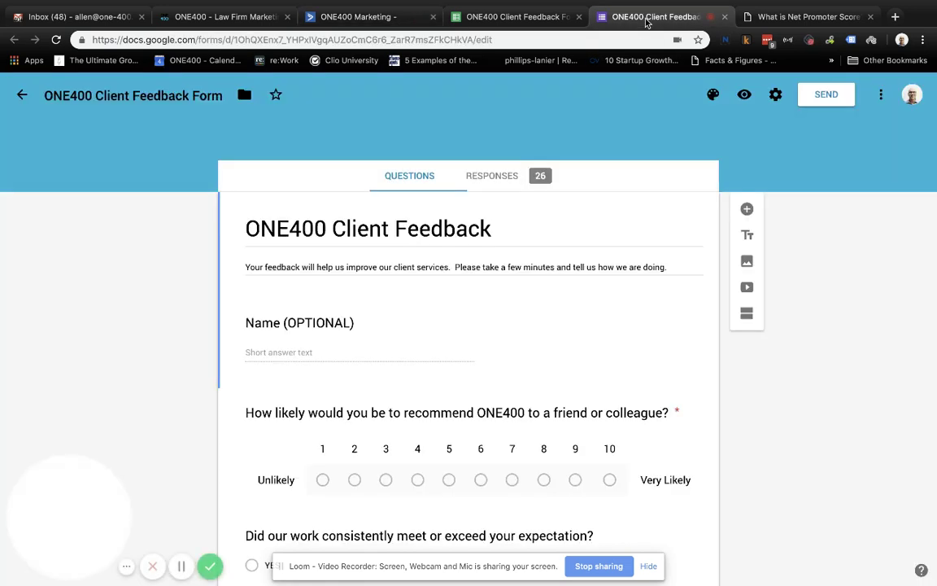
{"action": "scroll", "coordinate": [119, 309], "scroll_direction": "down", "scroll_amount": 2}
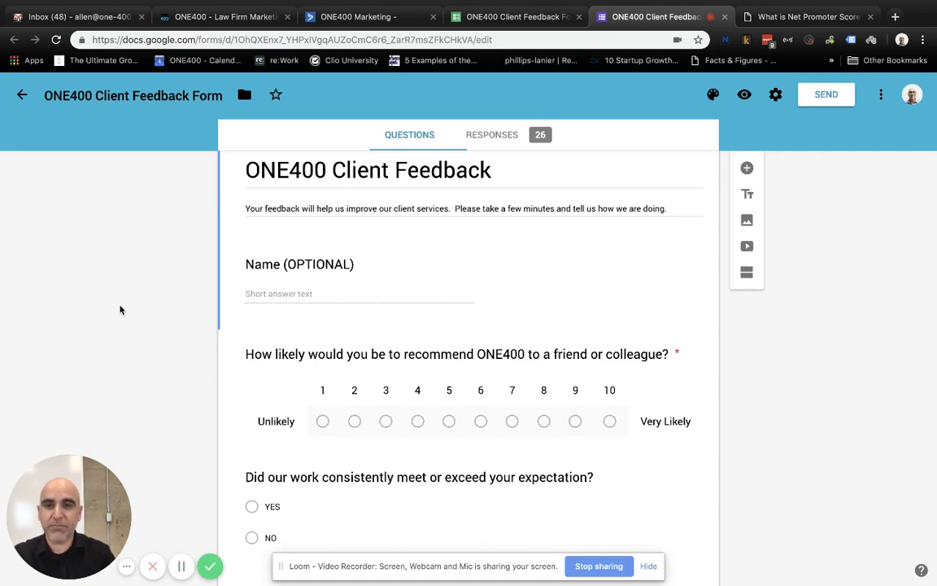
{"action": "scroll", "coordinate": [119, 309], "scroll_direction": "down", "scroll_amount": 3}
{"action": "scroll", "coordinate": [119, 309], "scroll_direction": "up", "scroll_amount": 1}
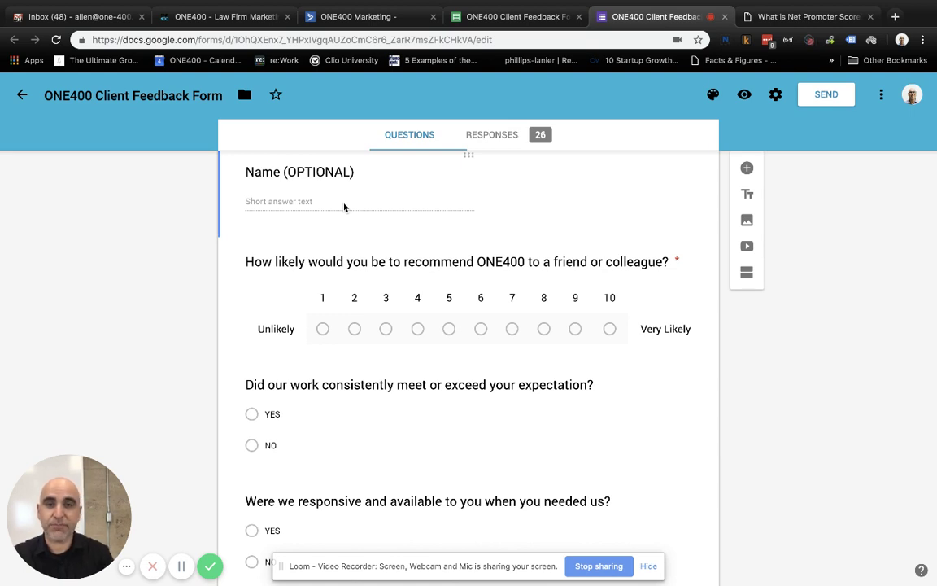
{"action": "scroll", "coordinate": [345, 207], "scroll_direction": "down", "scroll_amount": 3}
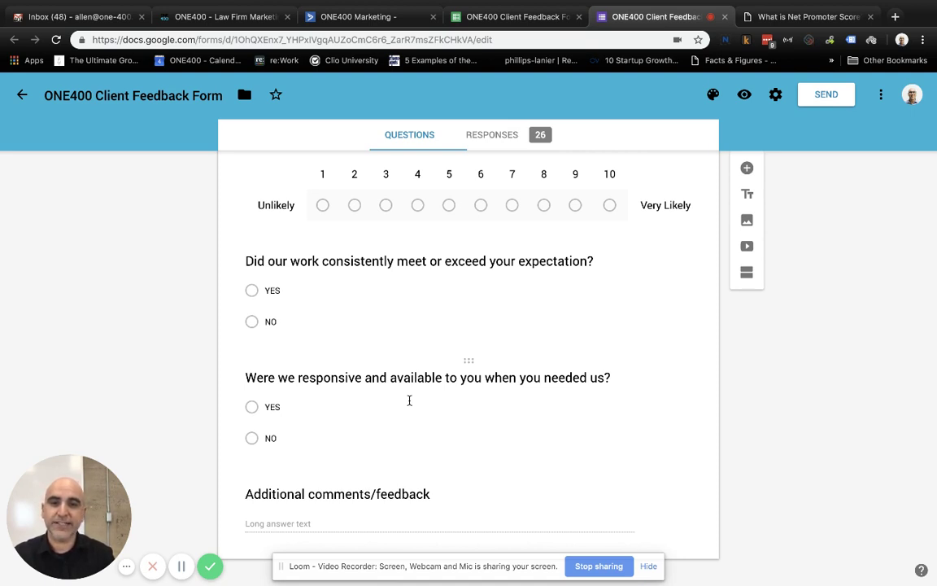
{"action": "scroll", "coordinate": [410, 401], "scroll_direction": "down", "scroll_amount": 1}
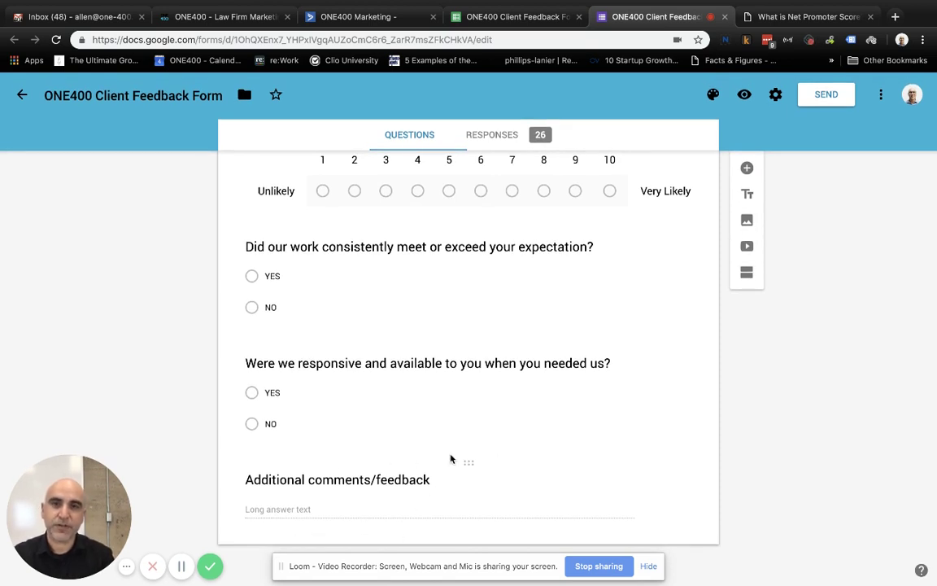
- Copy the shareable link of the ONE400 Client Feedback form without shortening the URL, and close the sharing options
{"action": "left_click", "coordinate": [844, 101]}
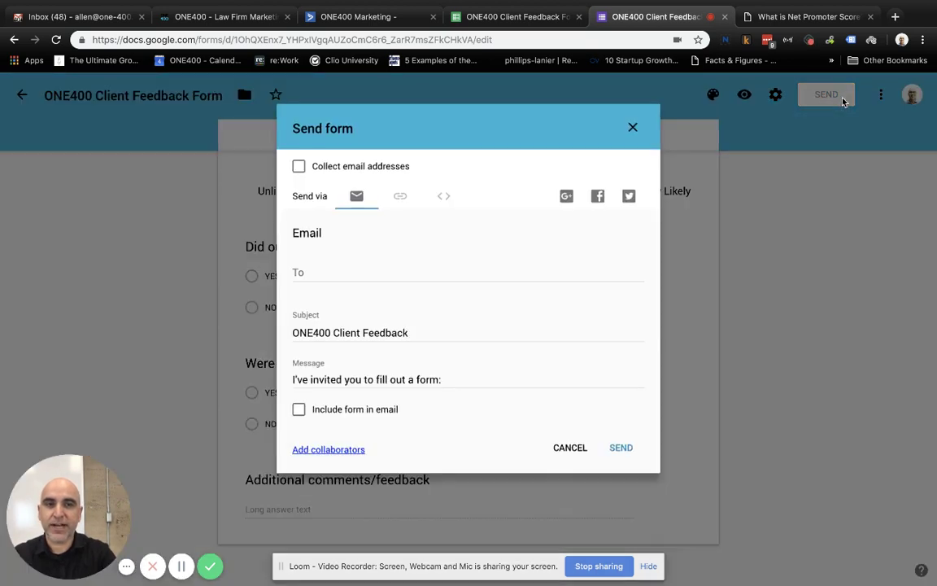
{"action": "left_click", "coordinate": [396, 201]}
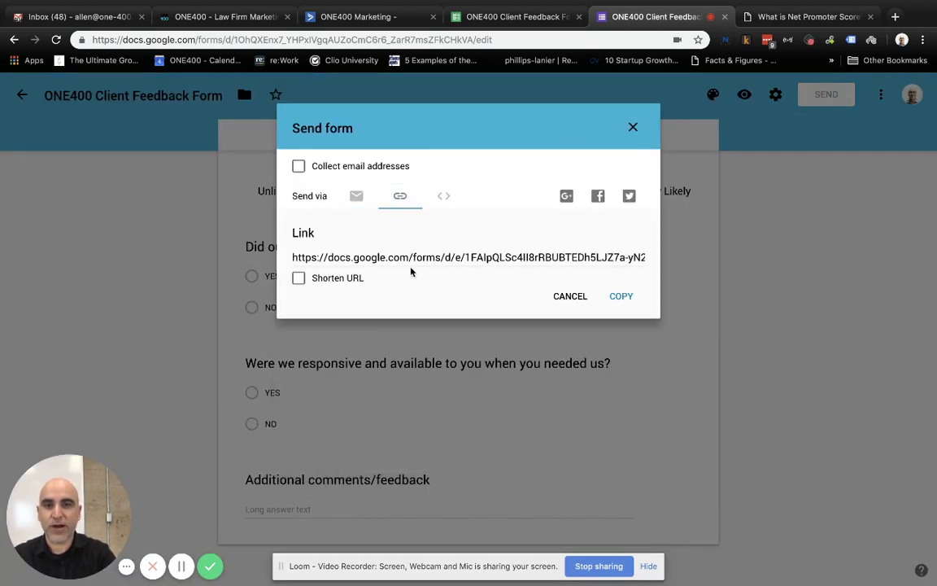
{"action": "left_click", "coordinate": [611, 297]}
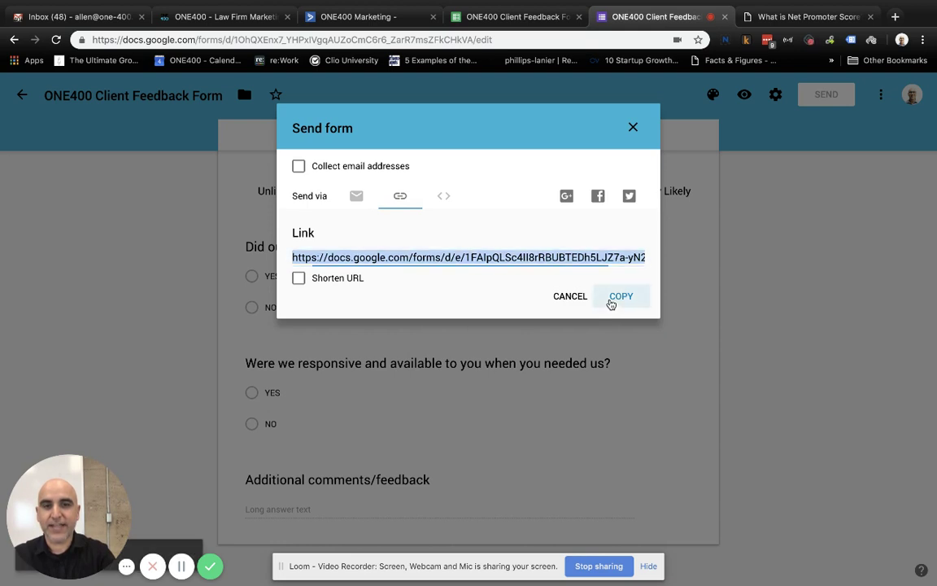
{"action": "left_click", "coordinate": [633, 126]}
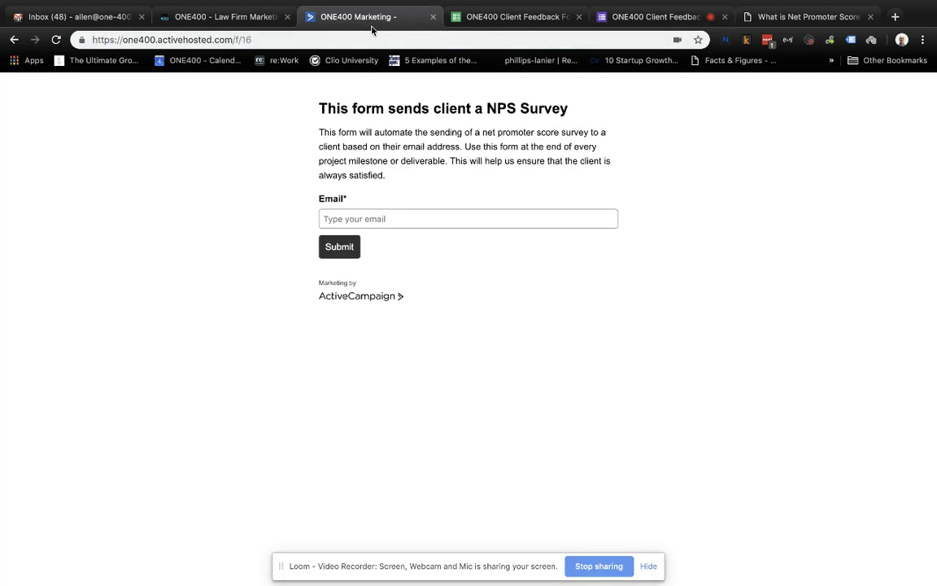
- In the ActiveCampaign form that sends the NPS survey, enter the recipient's e-mail address, submit it and reload the blank form
{"action": "left_click", "coordinate": [371, 30]}
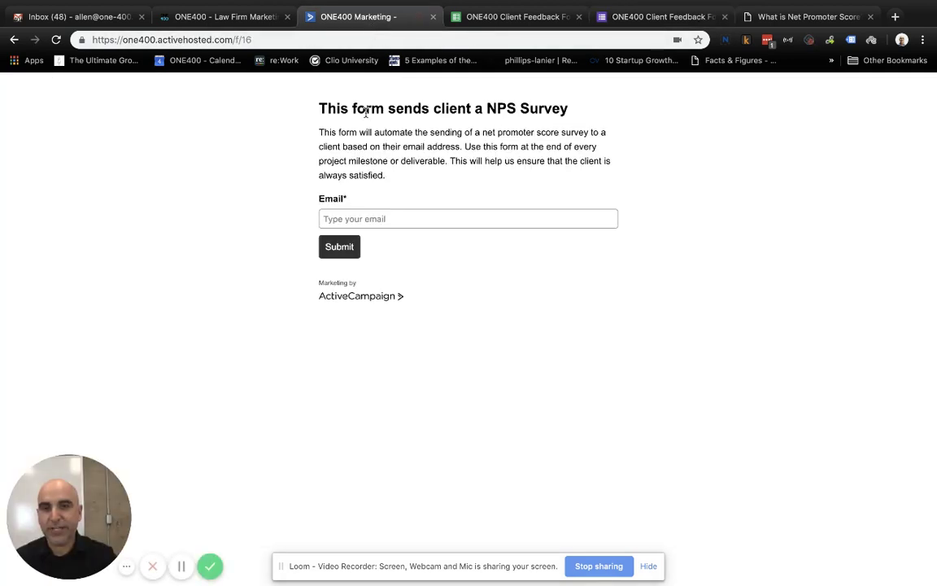
{"action": "left_click", "coordinate": [369, 218]}
{"action": "type", "text": "allen"}
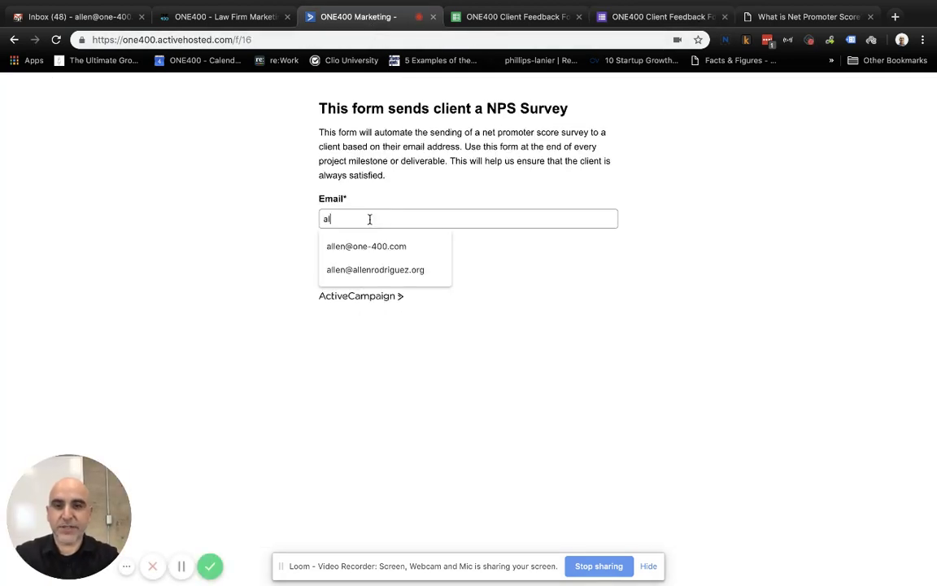
{"action": "key", "text": "Down"}
{"action": "key", "text": "Down"}
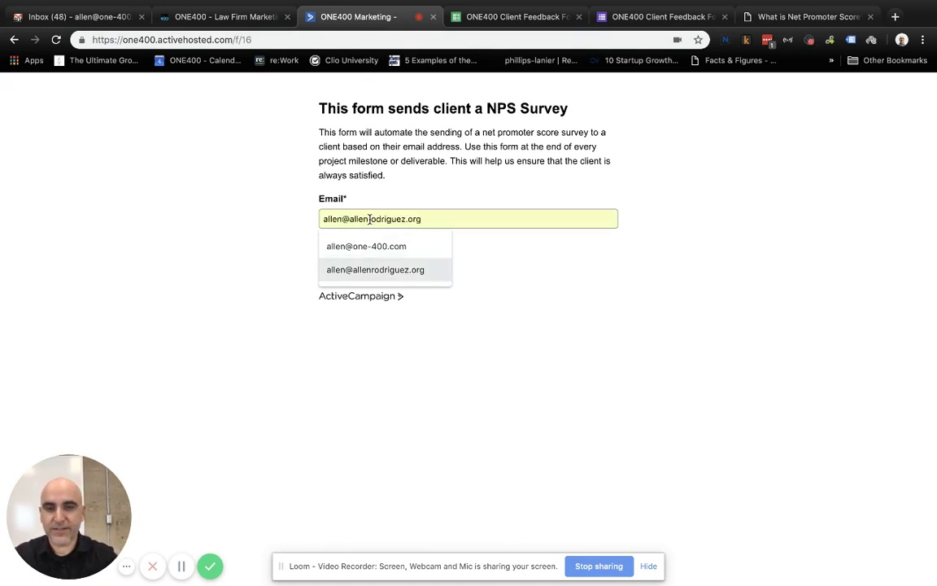
{"action": "key", "text": "Return"}
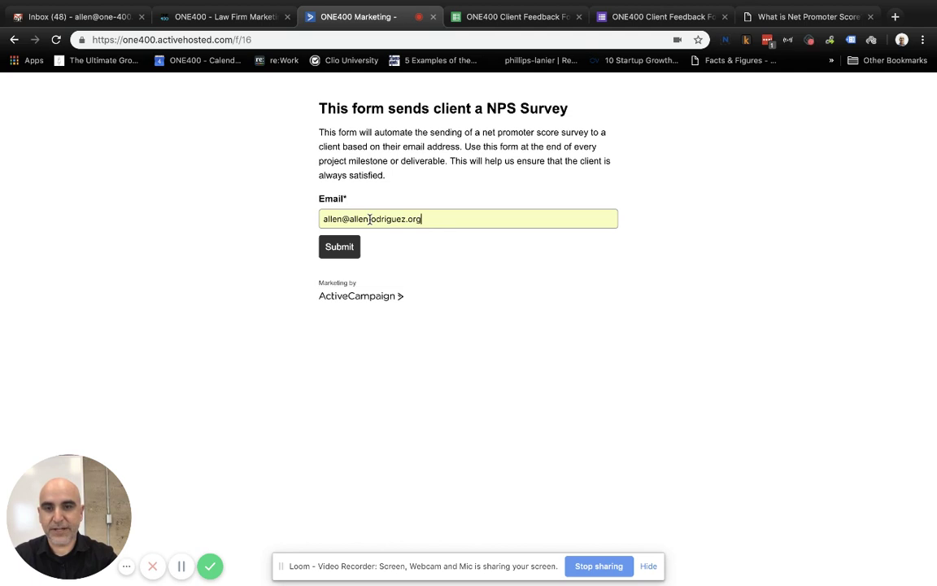
{"action": "left_click", "coordinate": [341, 248]}
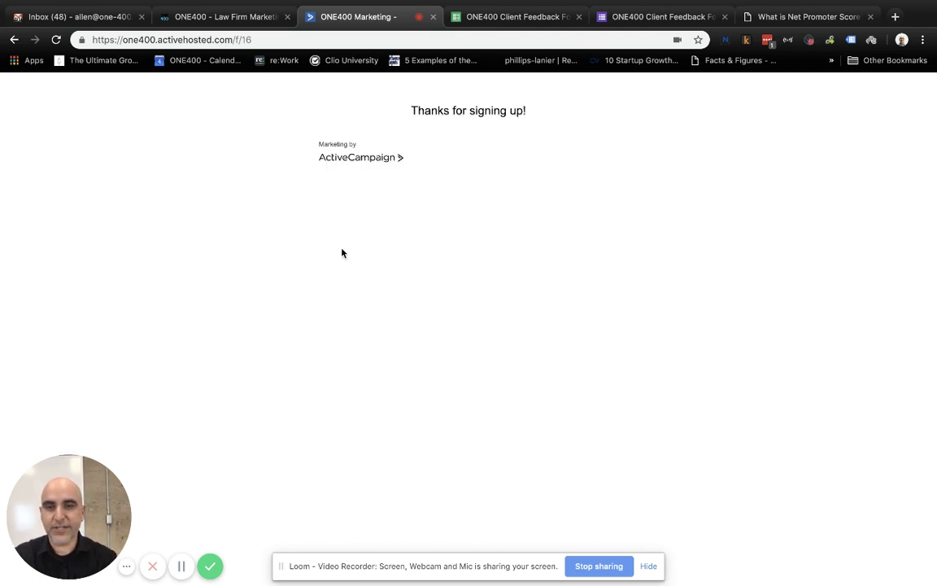
{"action": "key", "text": "super+r"}
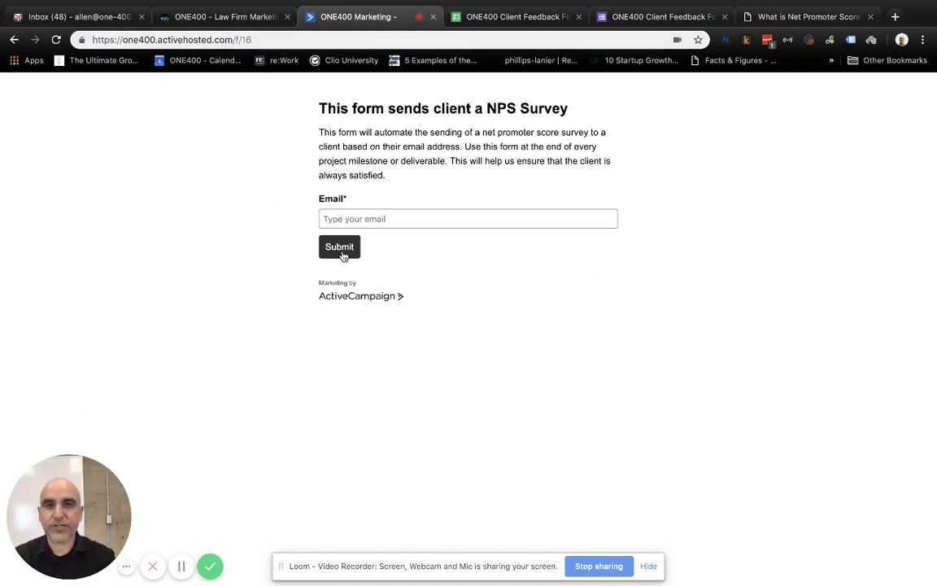
- Revisit the feedback form's recommendation question and examine the answers in the responses spreadsheet, from timestamp to additional comments
{"action": "left_click", "coordinate": [644, 14]}
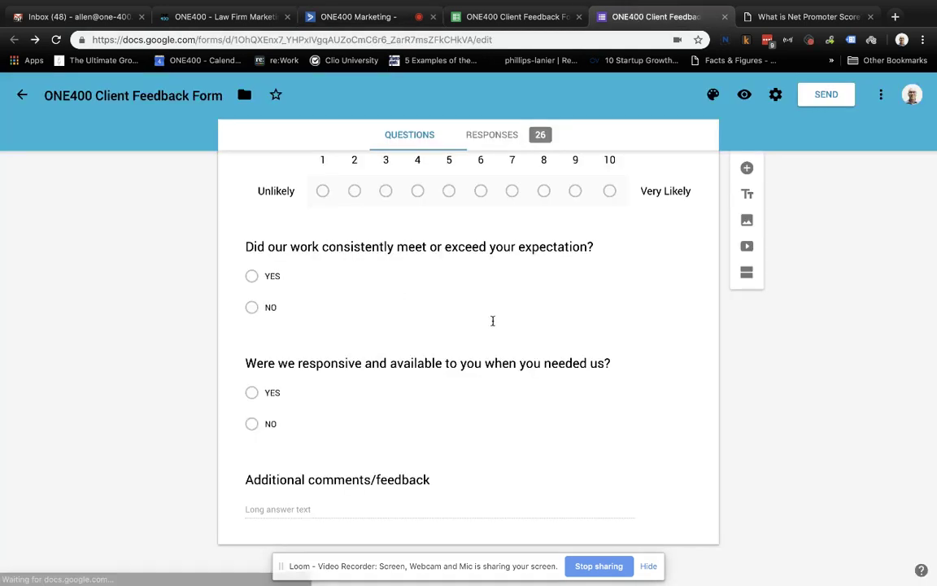
{"action": "scroll", "coordinate": [445, 366], "scroll_direction": "up", "scroll_amount": 2}
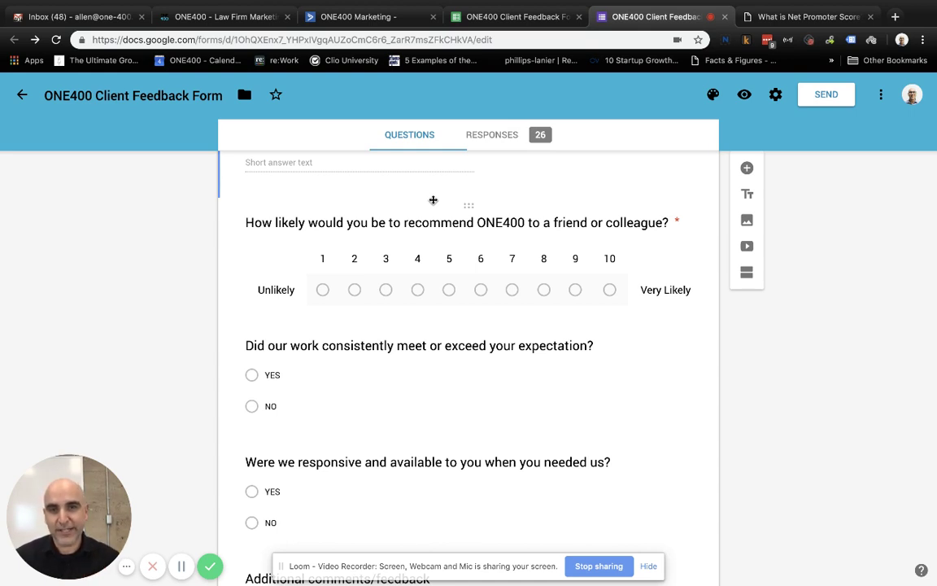
{"action": "left_click", "coordinate": [506, 19]}
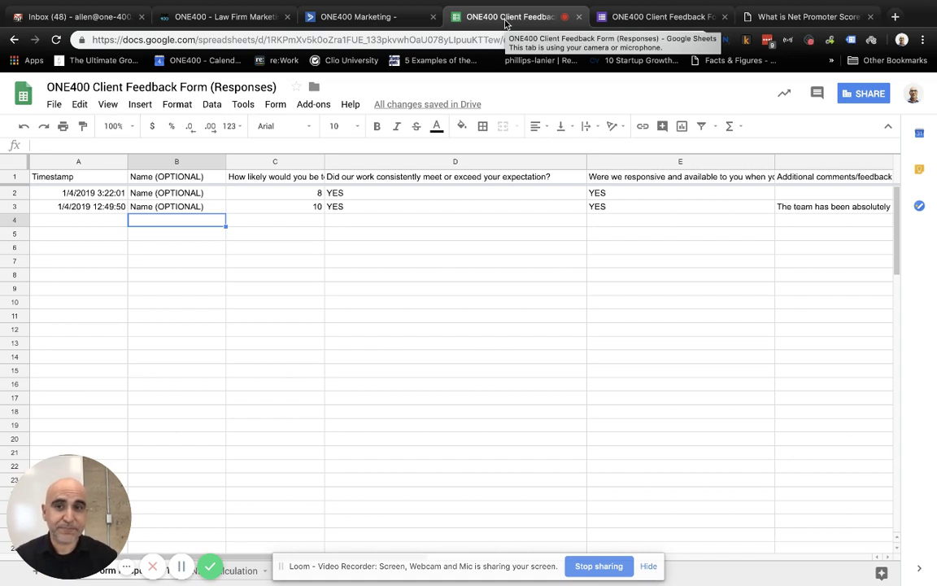
{"action": "left_click", "coordinate": [88, 193]}
{"action": "left_click", "coordinate": [91, 206]}
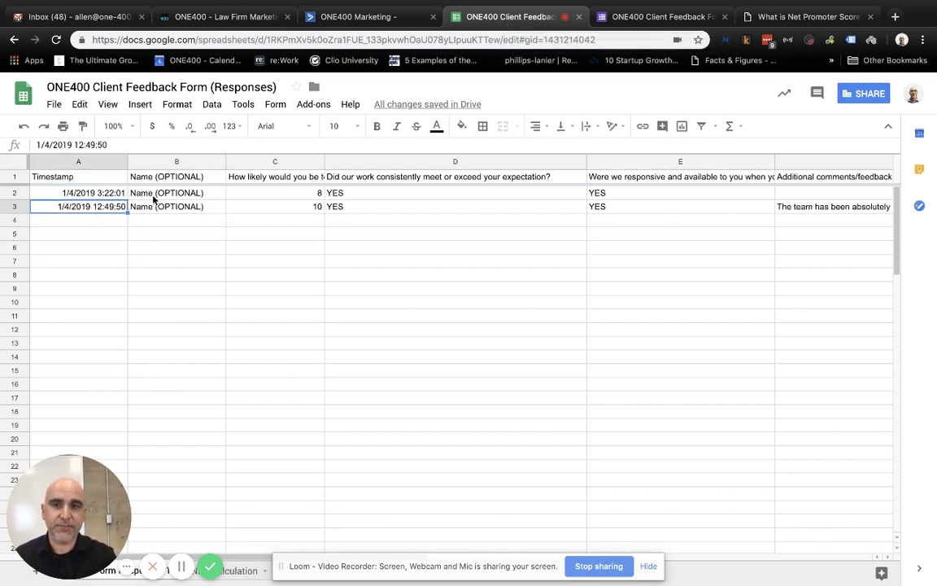
{"action": "left_click", "coordinate": [171, 195]}
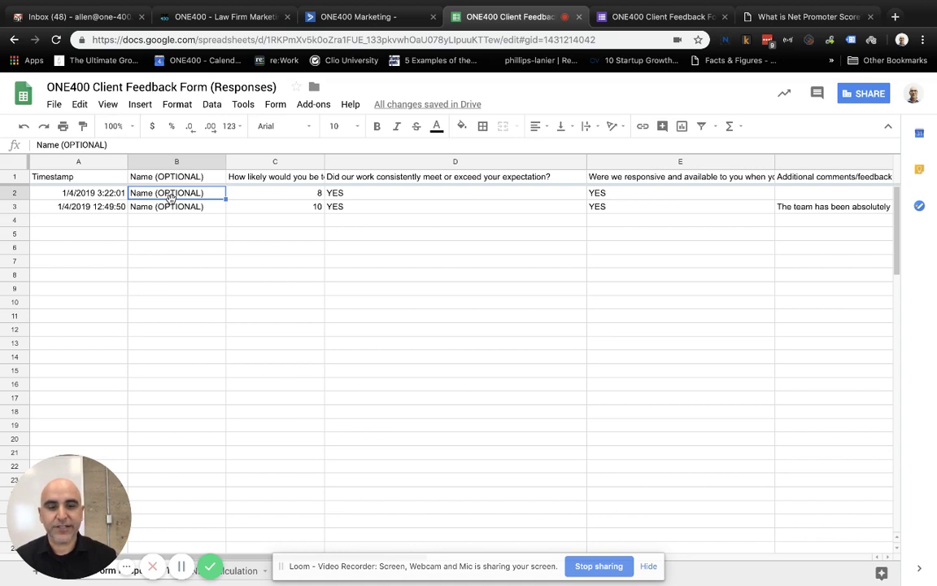
{"action": "key", "text": "Right"}
{"action": "key", "text": "Right"}
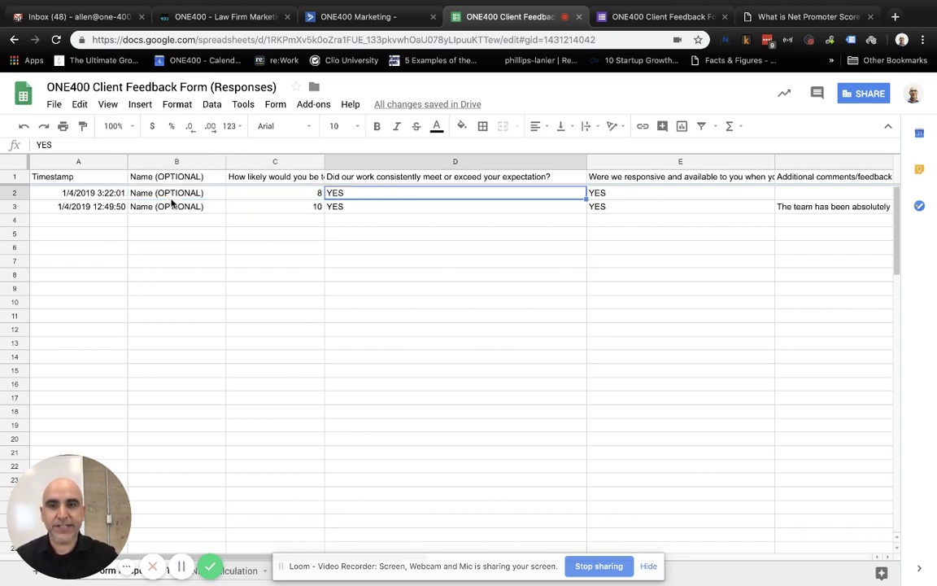
{"action": "key", "text": "Left"}
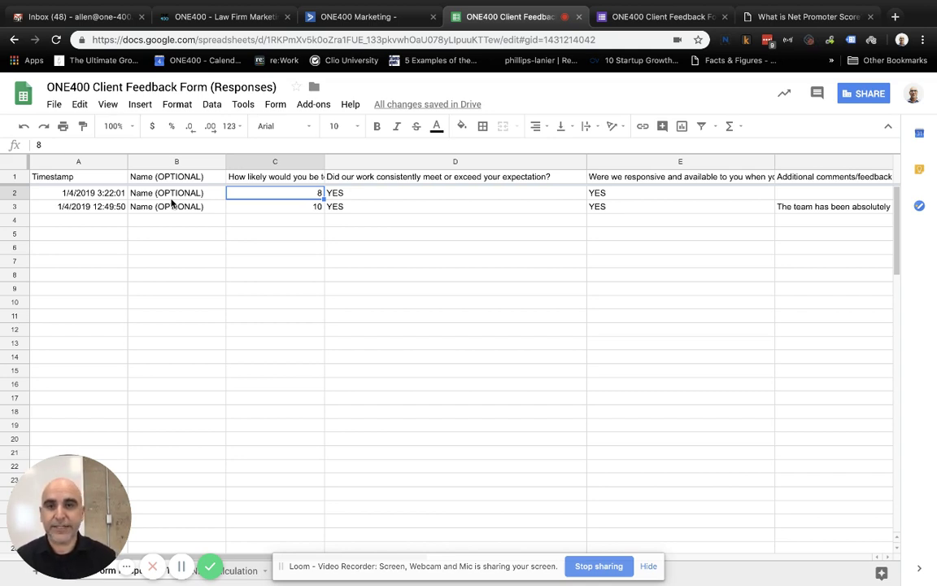
{"action": "key", "text": "Right"}
{"action": "key", "text": "Right"}
{"action": "key", "text": "Right"}
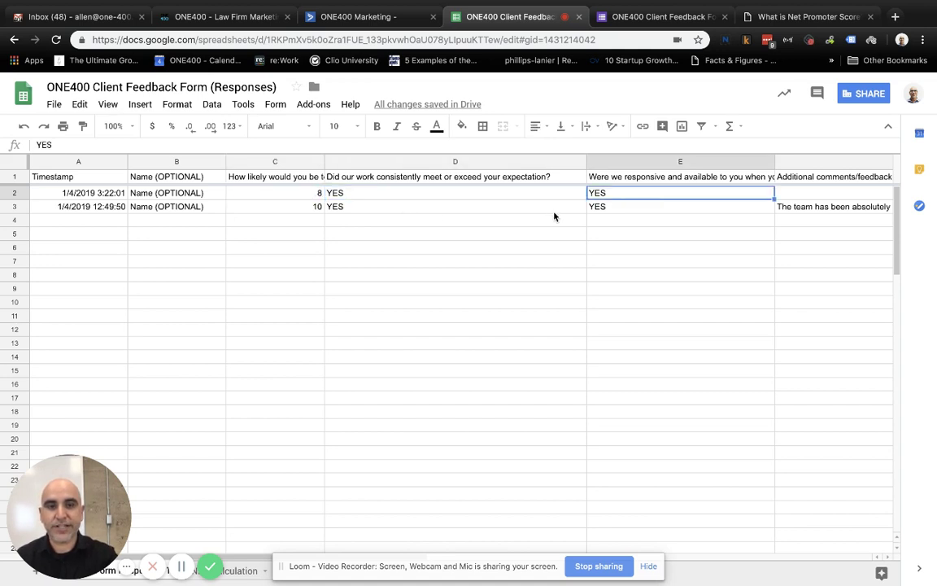
{"action": "key", "text": "Down"}
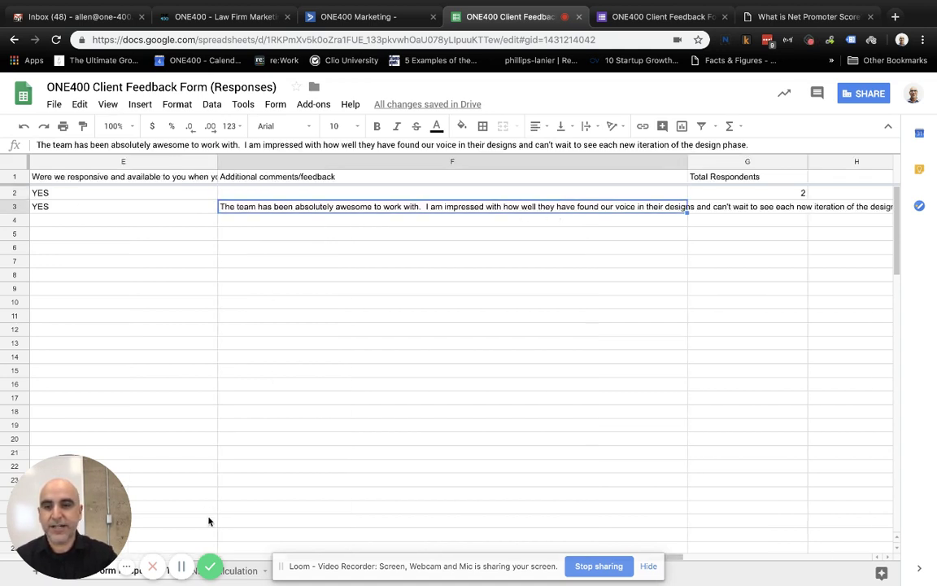
- Open the NPS calculation sheet and examine the green, yellow and red score bands in the NPS Score column
{"action": "left_click", "coordinate": [248, 572]}
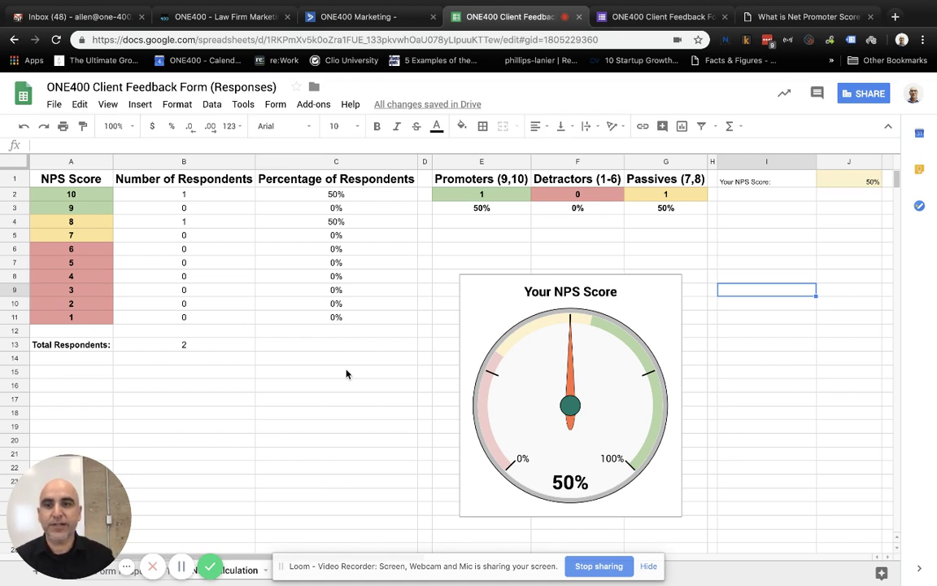
{"action": "left_click", "coordinate": [74, 196]}
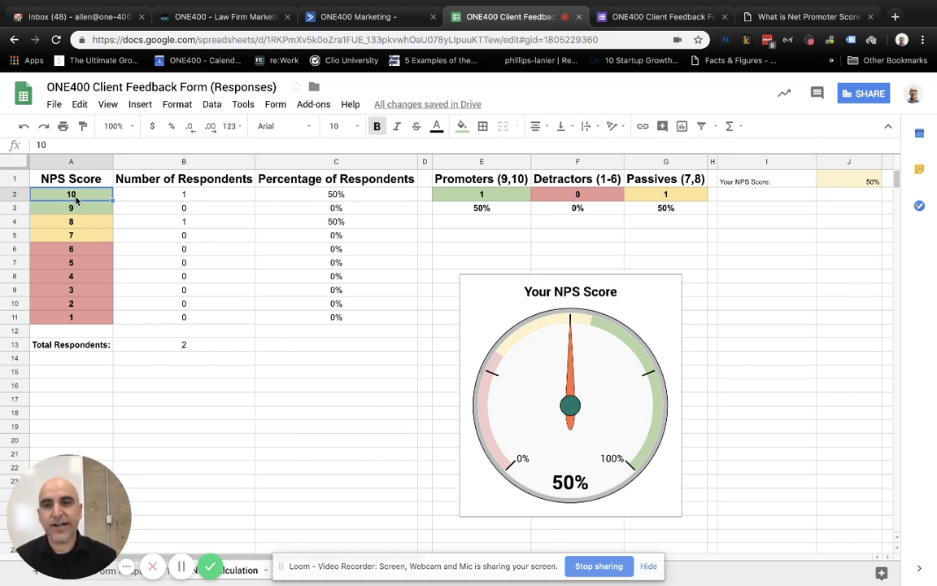
{"action": "key", "text": "Down"}
{"action": "key", "text": "Down"}
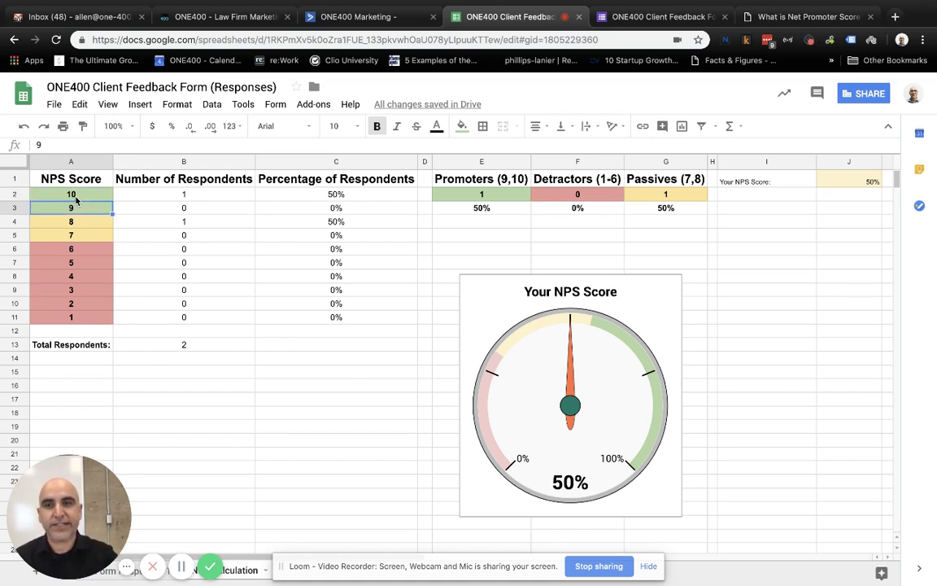
{"action": "key", "text": "Down"}
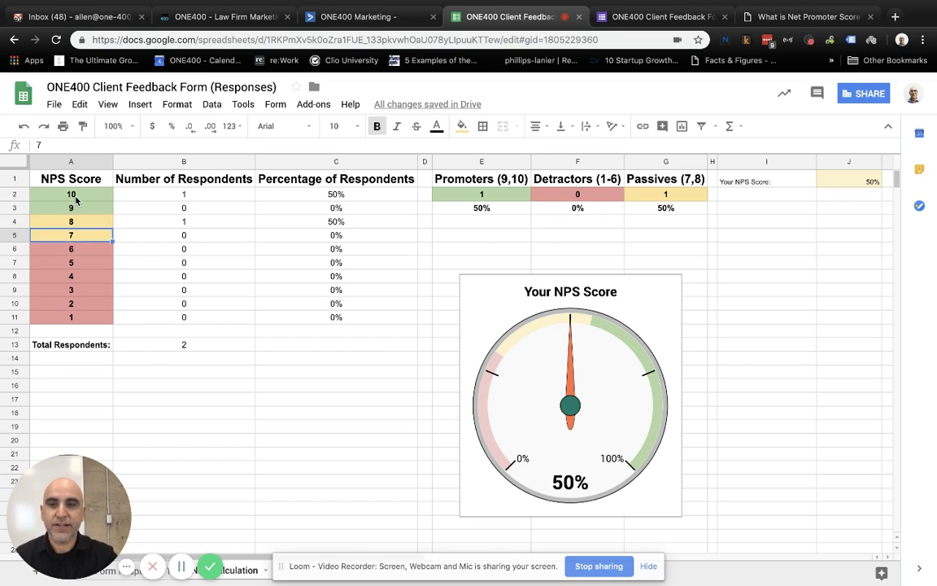
{"action": "key", "text": "Up"}
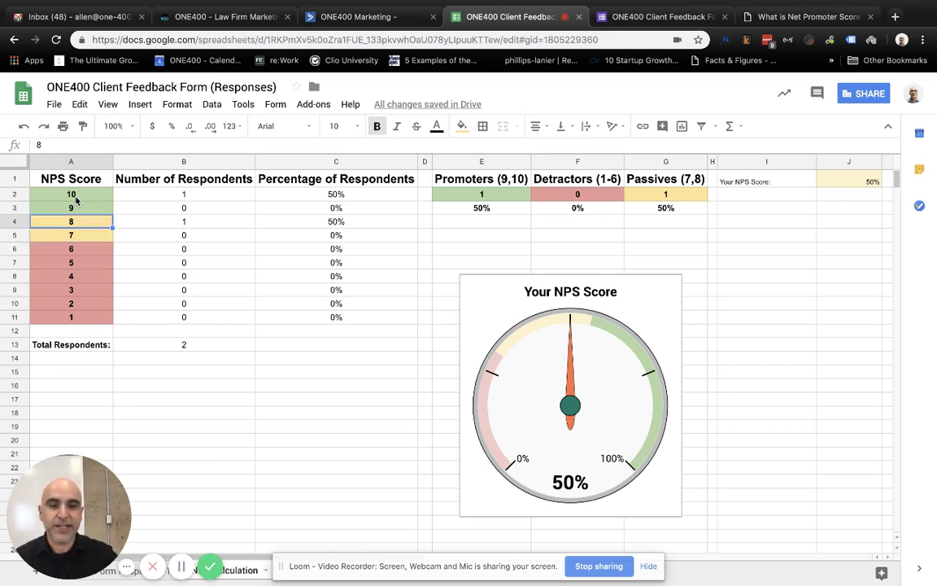
{"action": "key", "text": "Down"}
{"action": "key", "text": "Down"}
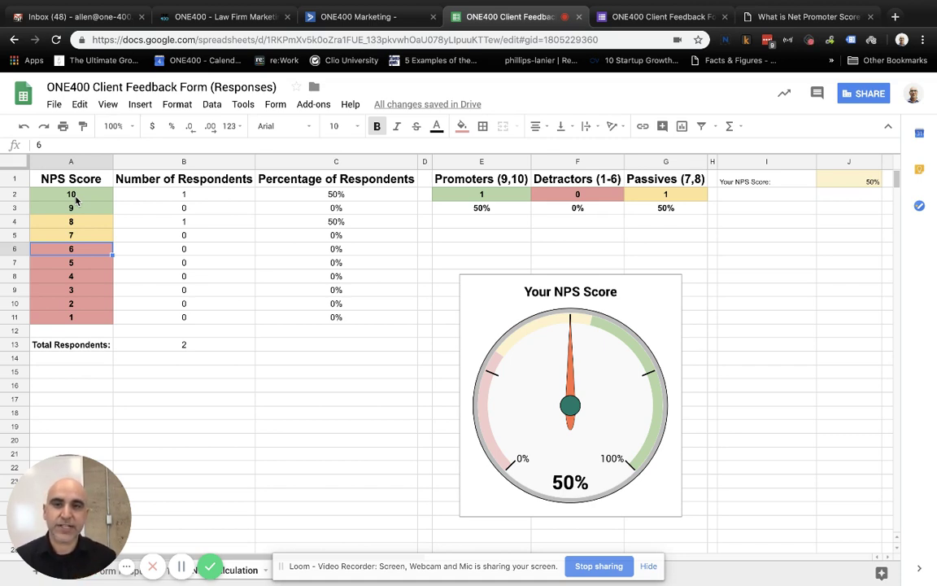
- Examine the COUNTIF formulas in the Number of Respondents column for scores 10 and 9
{"action": "left_click", "coordinate": [149, 192]}
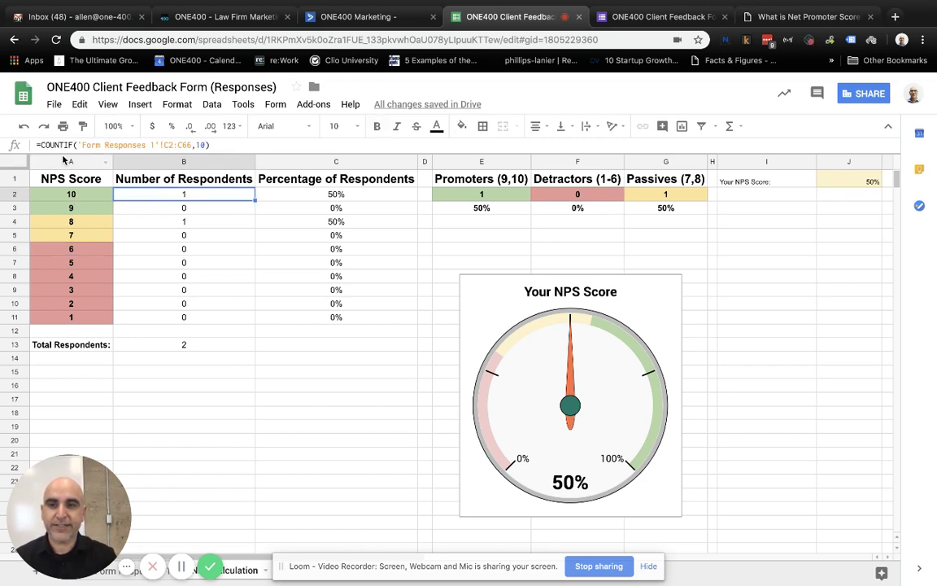
{"action": "left_click", "coordinate": [205, 210]}
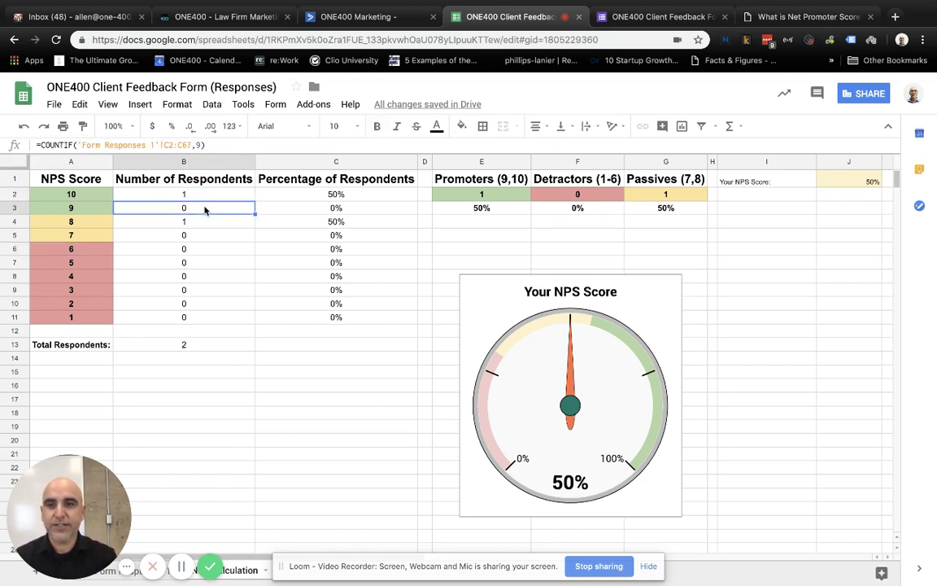